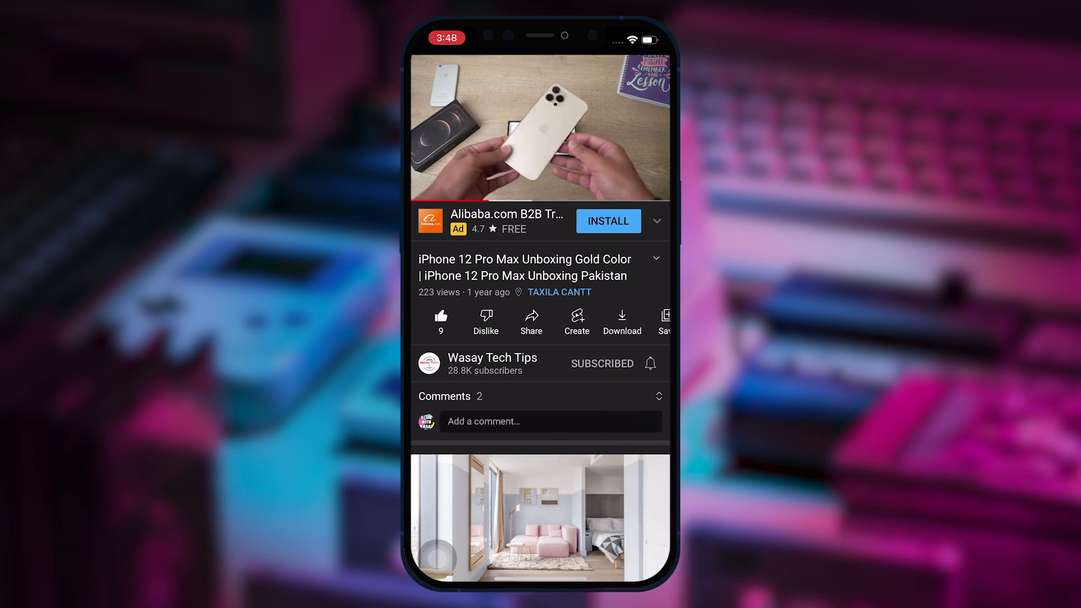
# - Set the tech-tips channel's notification bell to All notifications
pyautogui.click(650, 364)
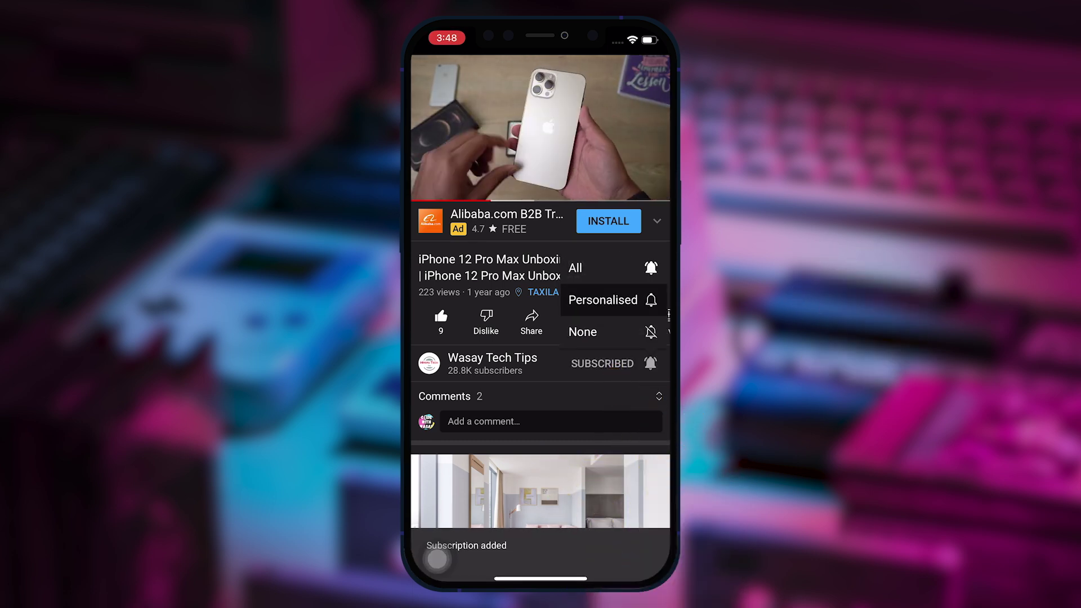
pyautogui.click(575, 268)
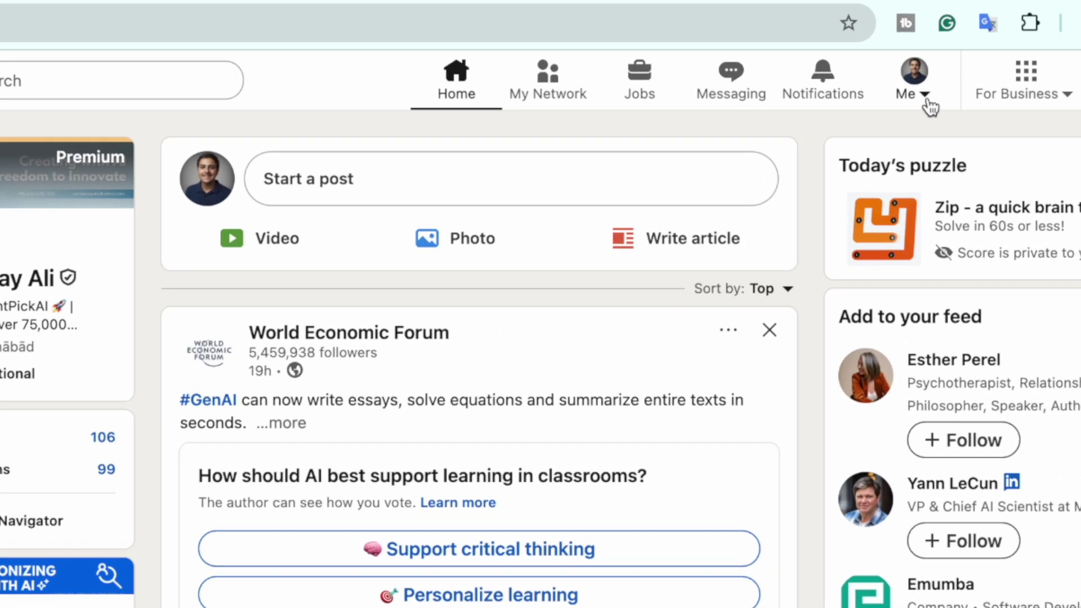
# - Go to Premium features from the Me menu and review the monthly Sales Navigator Core subscription
pyautogui.click(918, 101)
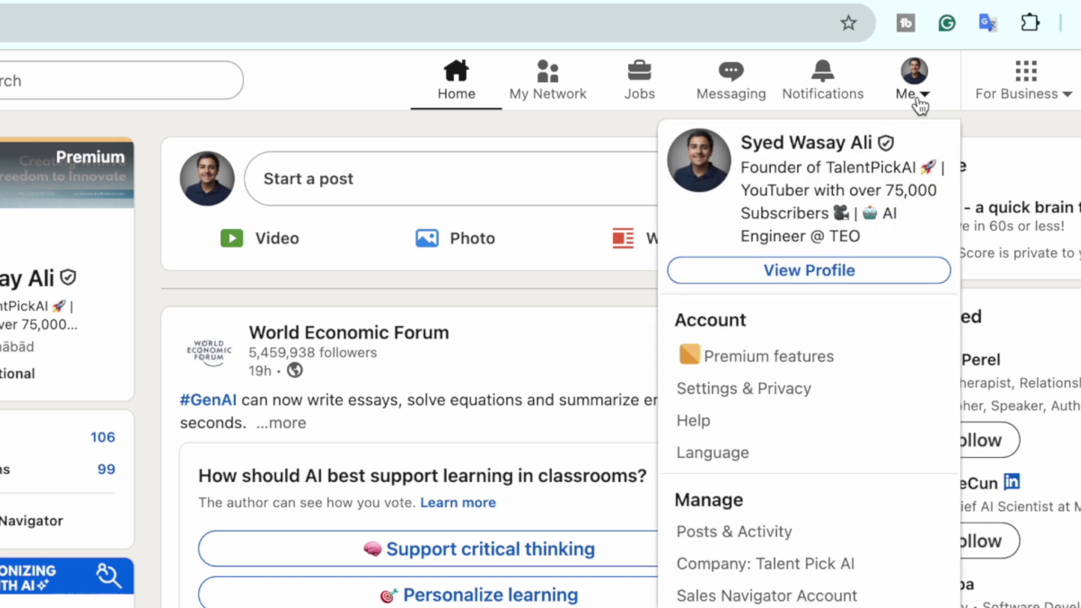
pyautogui.click(833, 369)
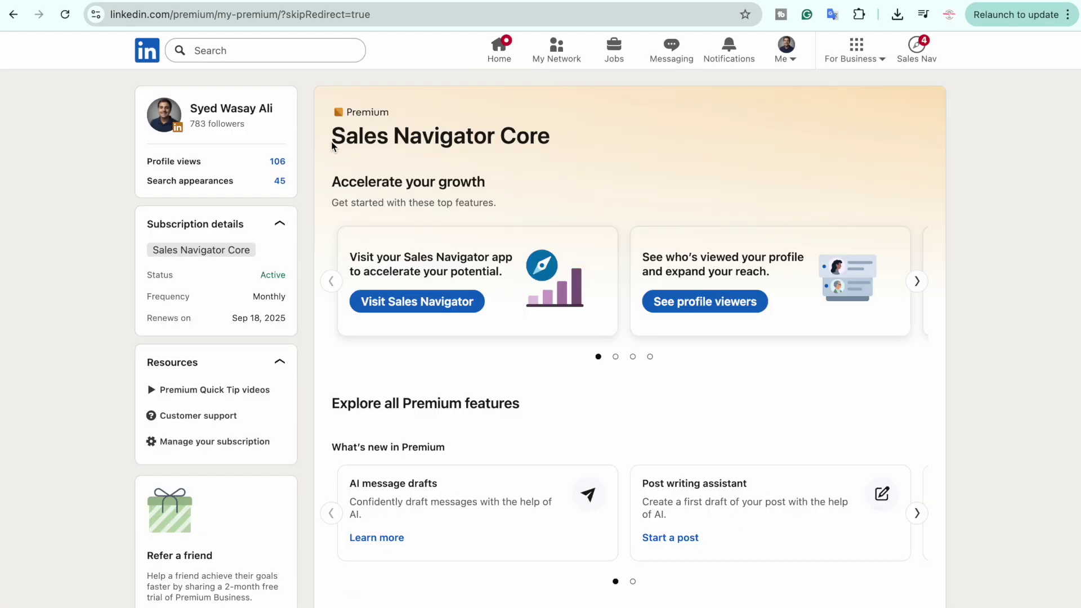
pyautogui.moveTo(332, 137); pyautogui.dragTo(543, 156)
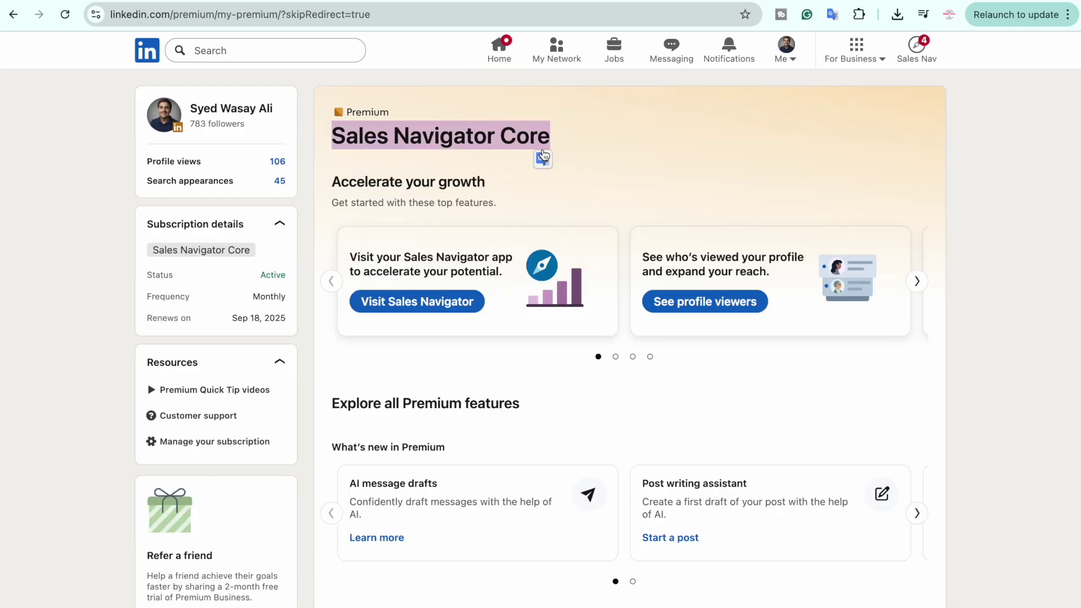
pyautogui.click(513, 168)
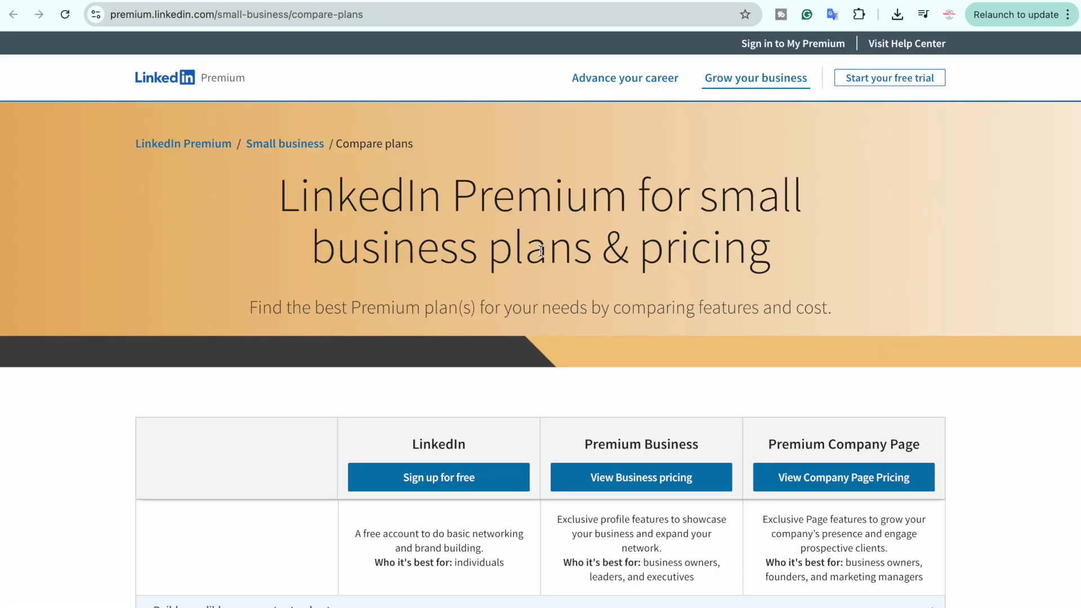
pyautogui.scroll(-5, 542, 252)
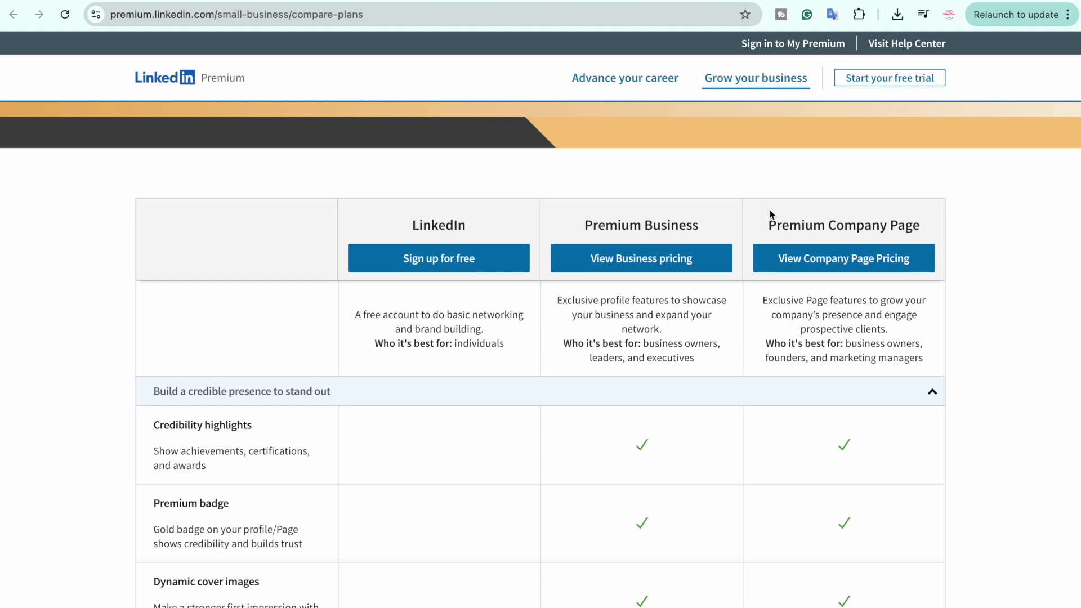
pyautogui.scroll(-12, 994, 242)
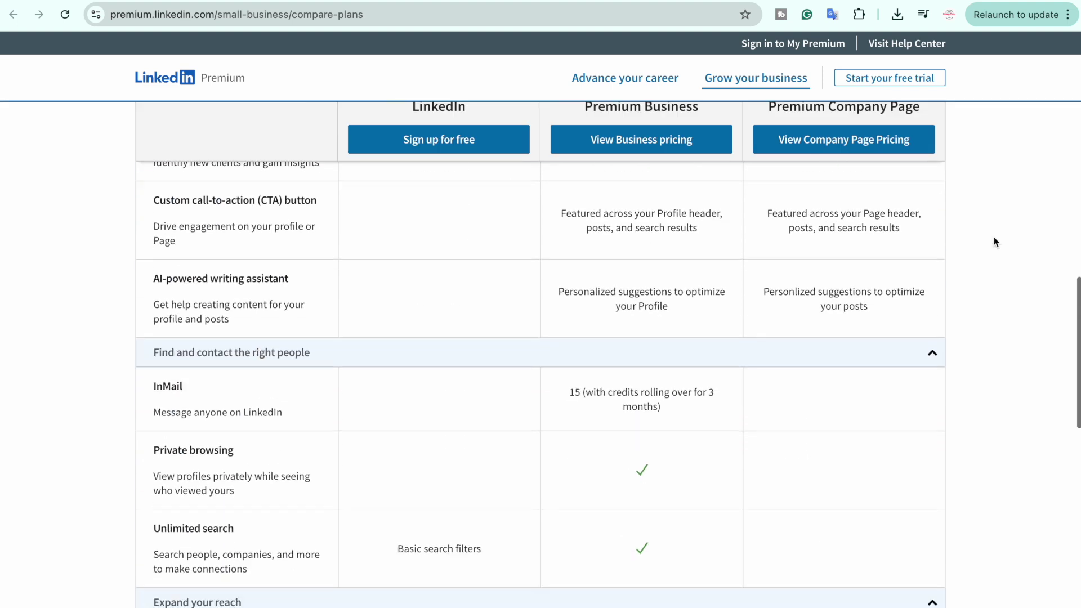
pyautogui.scroll(15, 994, 242)
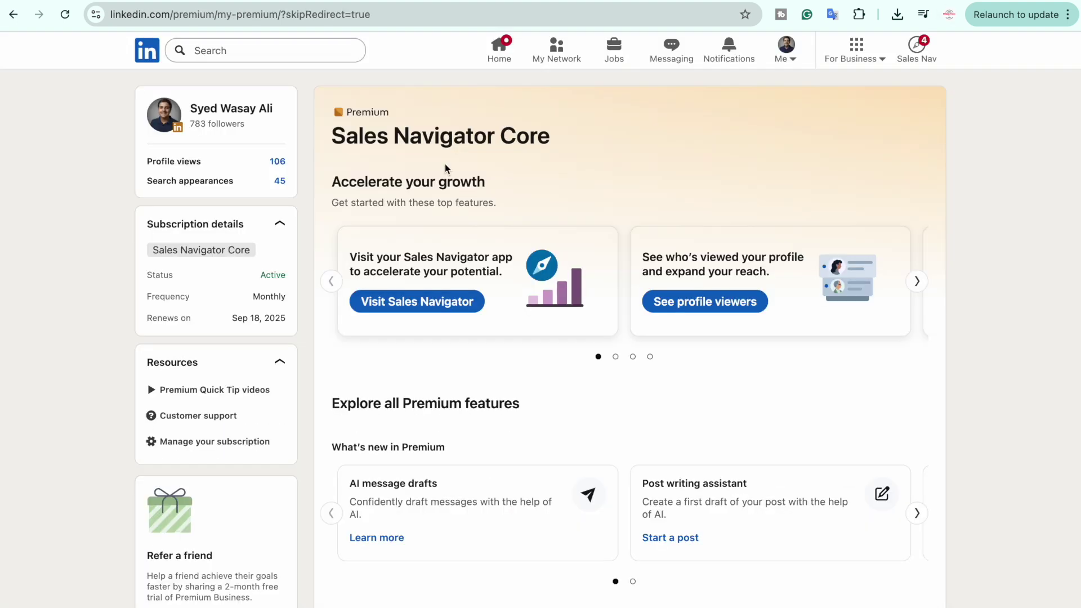
pyautogui.moveTo(333, 143); pyautogui.dragTo(531, 150)
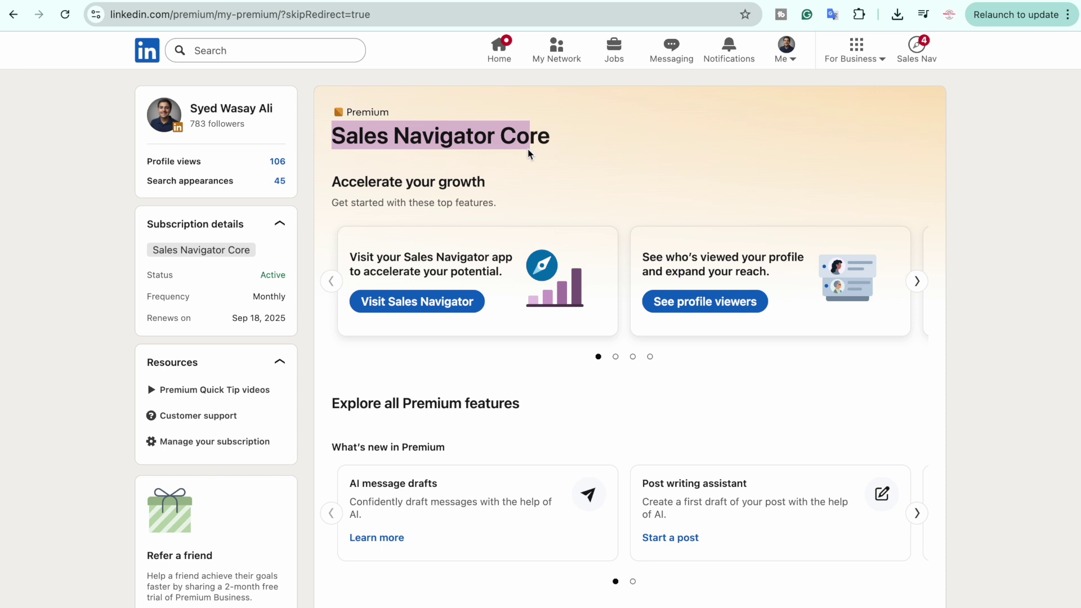
pyautogui.click(576, 160)
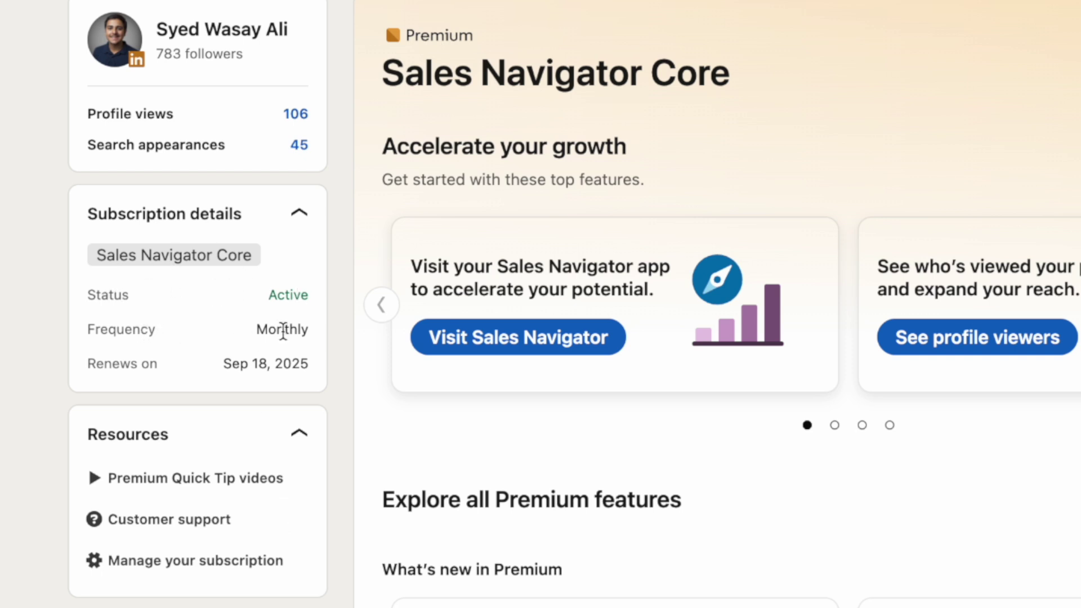
pyautogui.moveTo(254, 329); pyautogui.dragTo(304, 332)
pyautogui.click(200, 335)
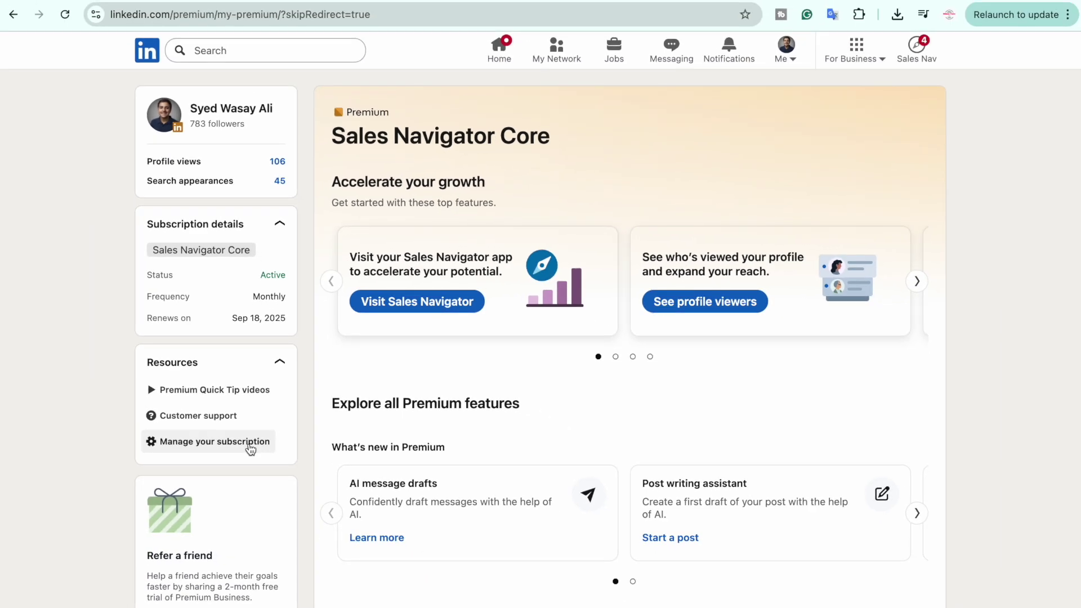
pyautogui.click(249, 446)
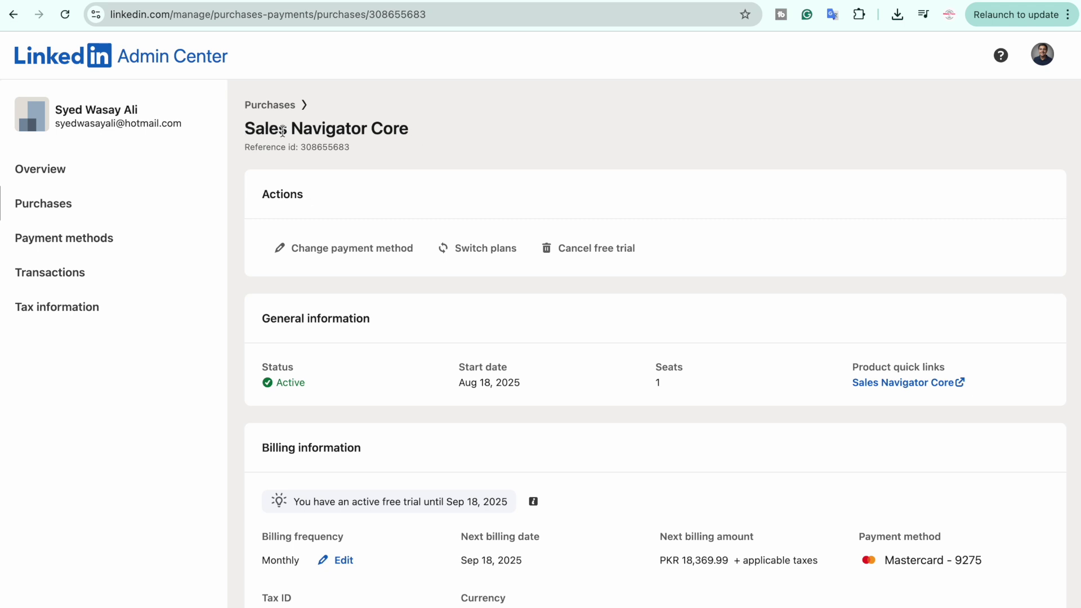
# - Open the Sales Navigator Core purchase from the Admin Center Purchases list
pyautogui.click(63, 211)
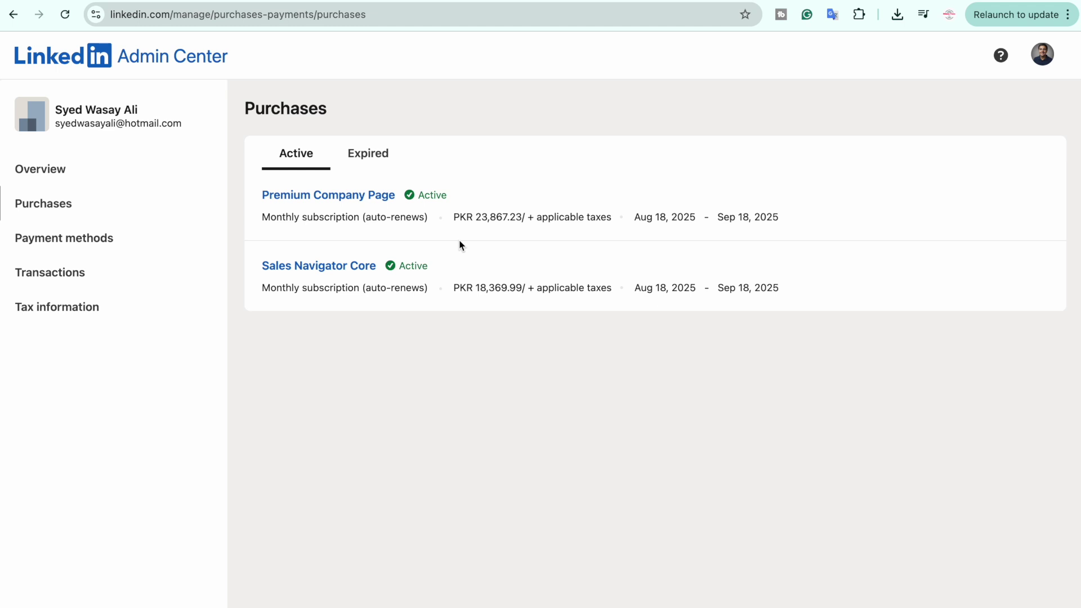
pyautogui.click(340, 274)
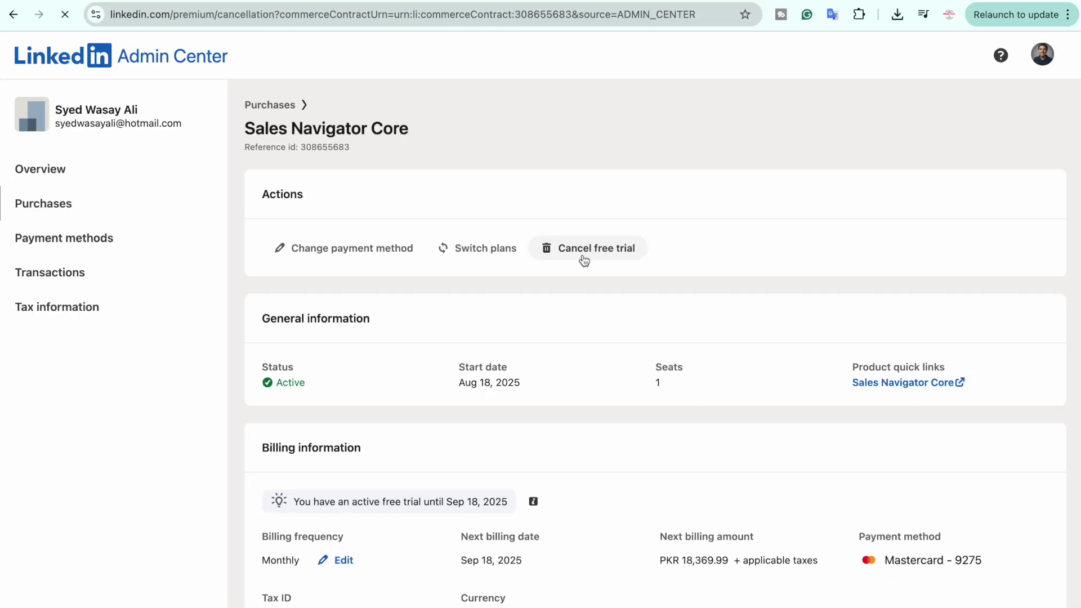
# - Cancel the Sales Navigator Core trial, declining the benefits reminder and the discount offer
pyautogui.click(608, 228)
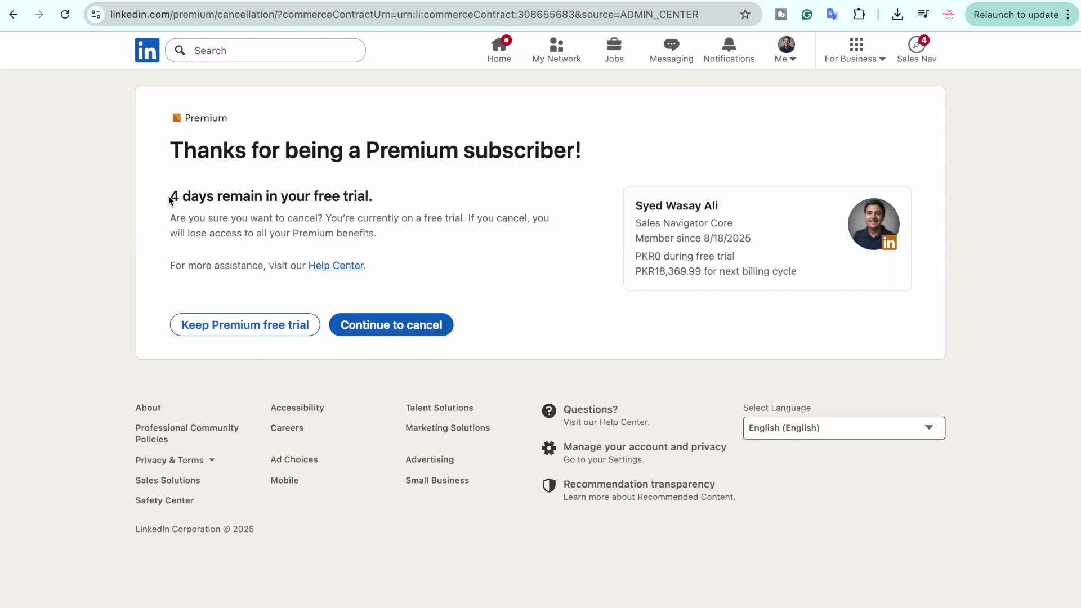
pyautogui.moveTo(169, 198); pyautogui.dragTo(312, 199)
pyautogui.click(437, 218)
pyautogui.click(424, 327)
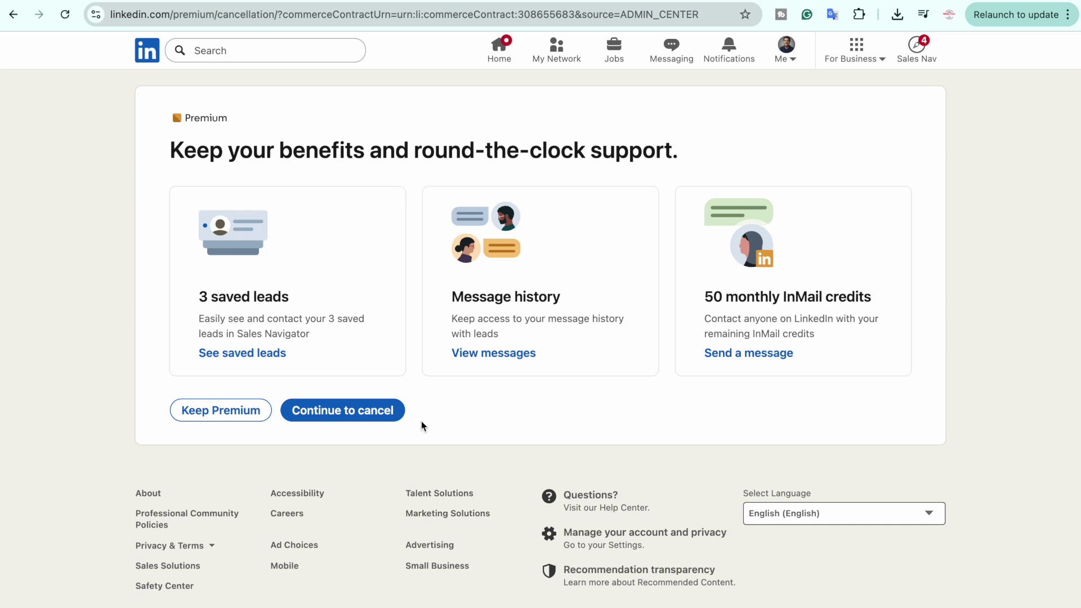
pyautogui.click(358, 420)
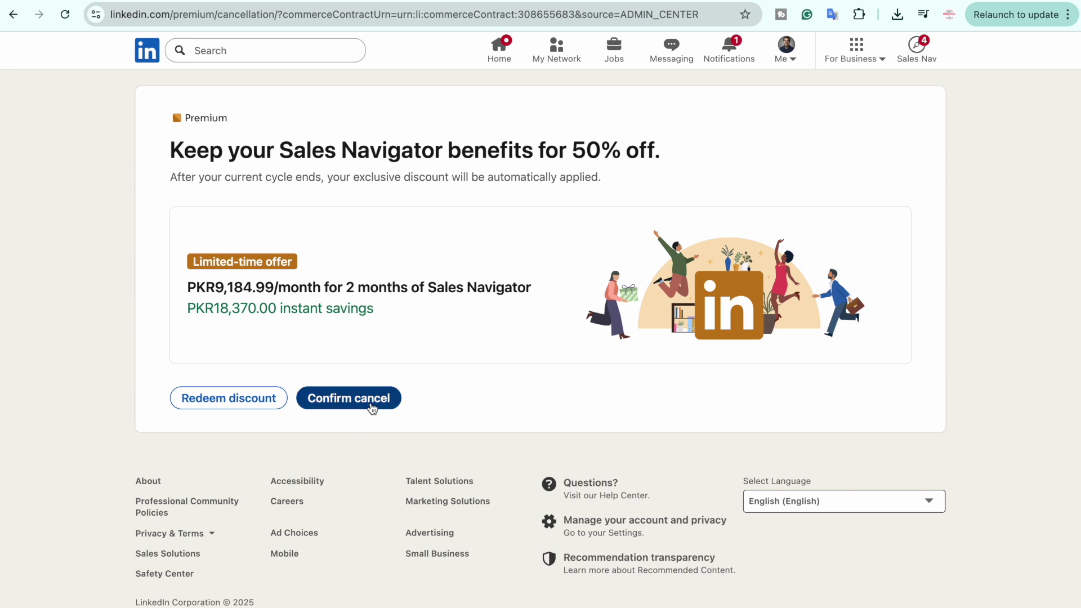
pyautogui.click(372, 407)
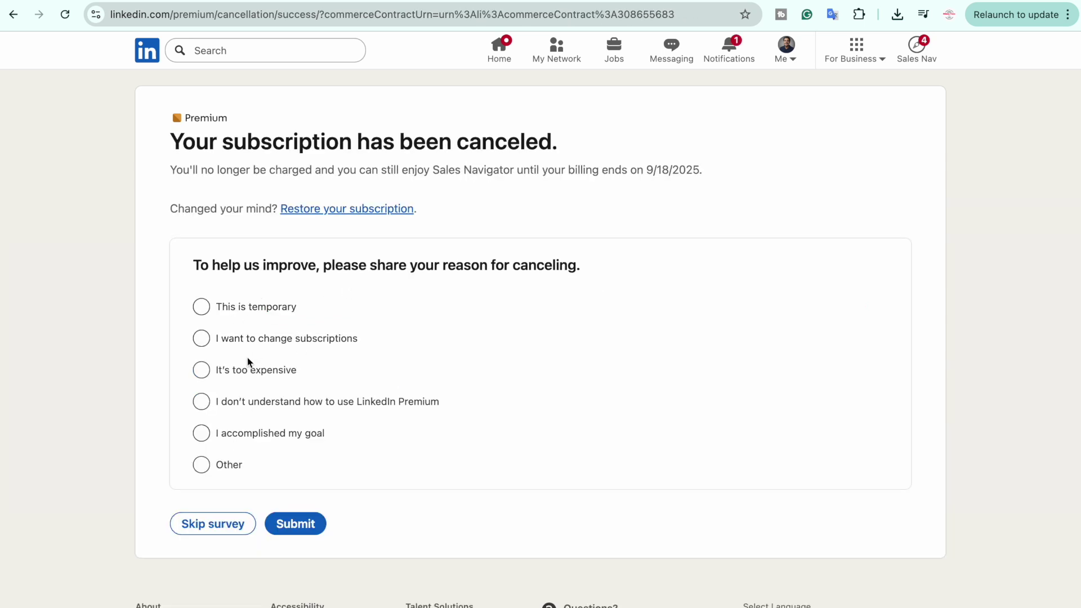
# - Skip the cancellation reason survey and check the cancellation confirmation heading
pyautogui.click(225, 531)
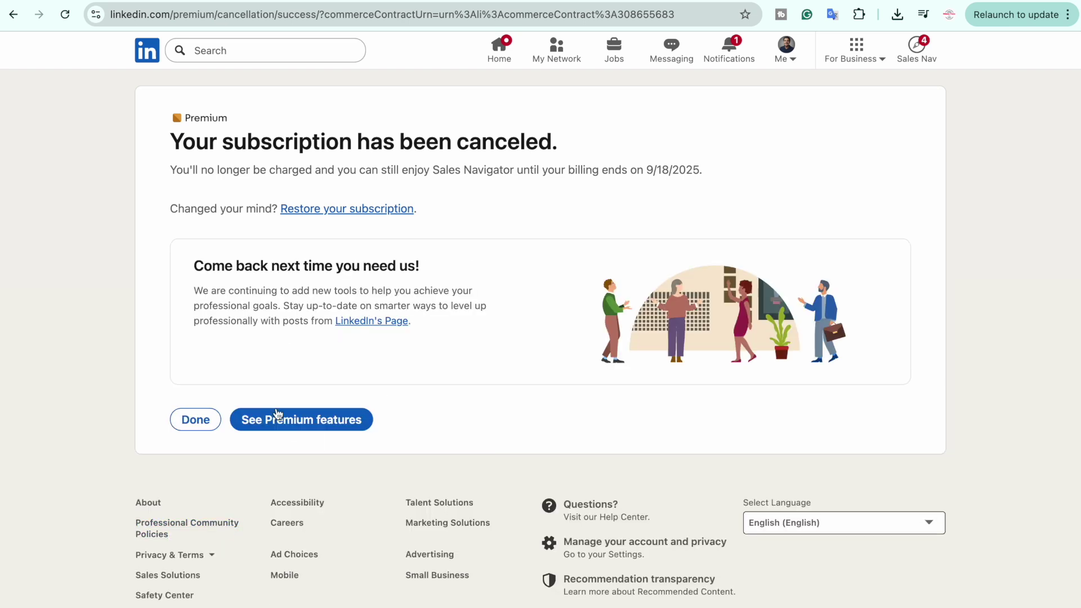
pyautogui.moveTo(175, 149); pyautogui.dragTo(521, 166)
pyautogui.click(521, 166)
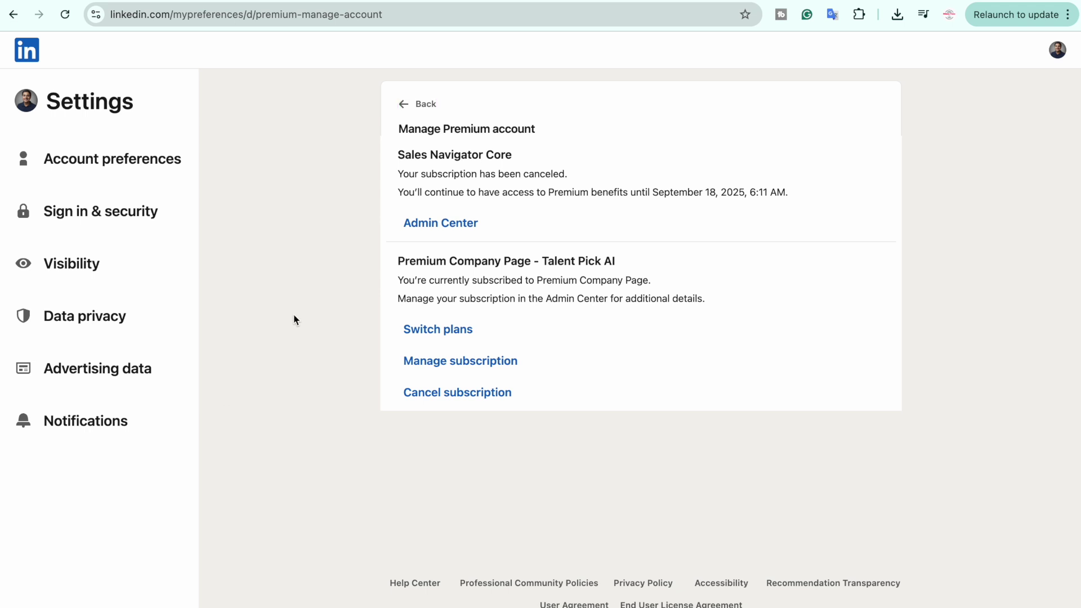
# - Return to the LinkedIn home feed and choose Premium features from the Me menu
pyautogui.click(421, 107)
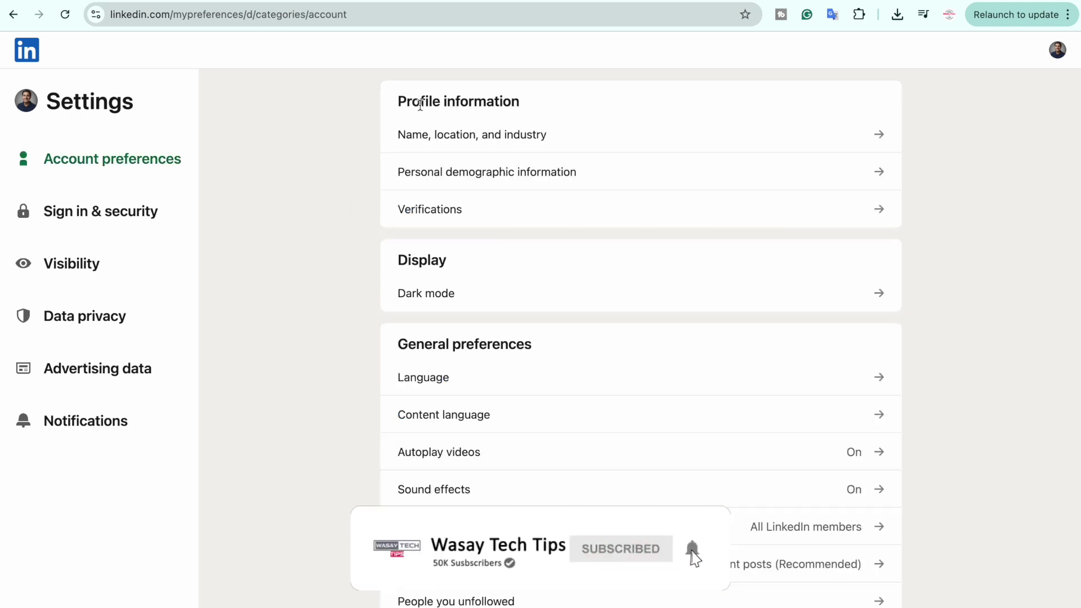
pyautogui.click(27, 50)
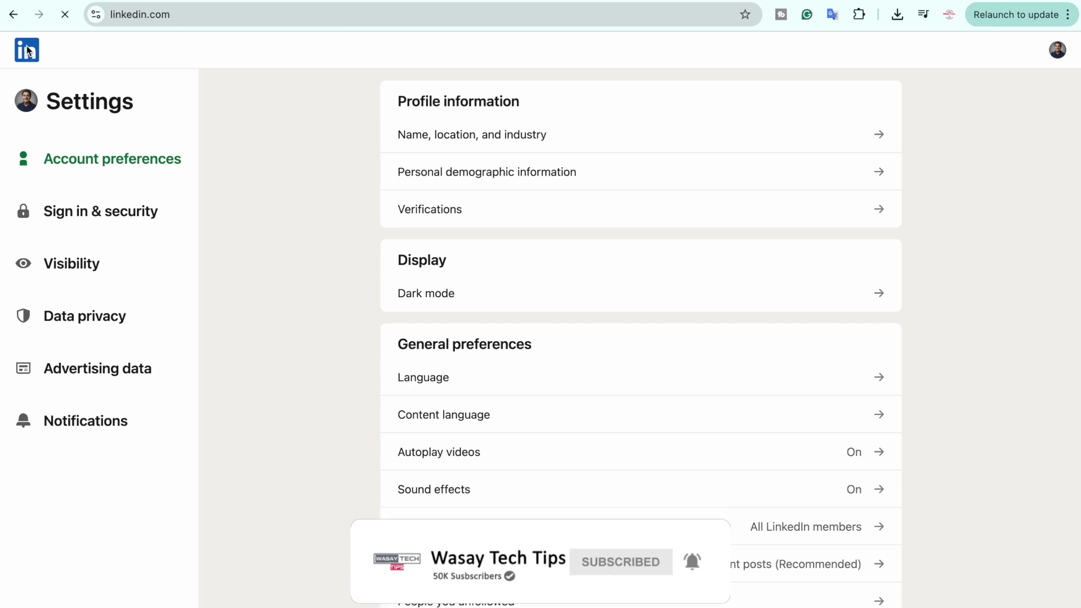
pyautogui.click(794, 62)
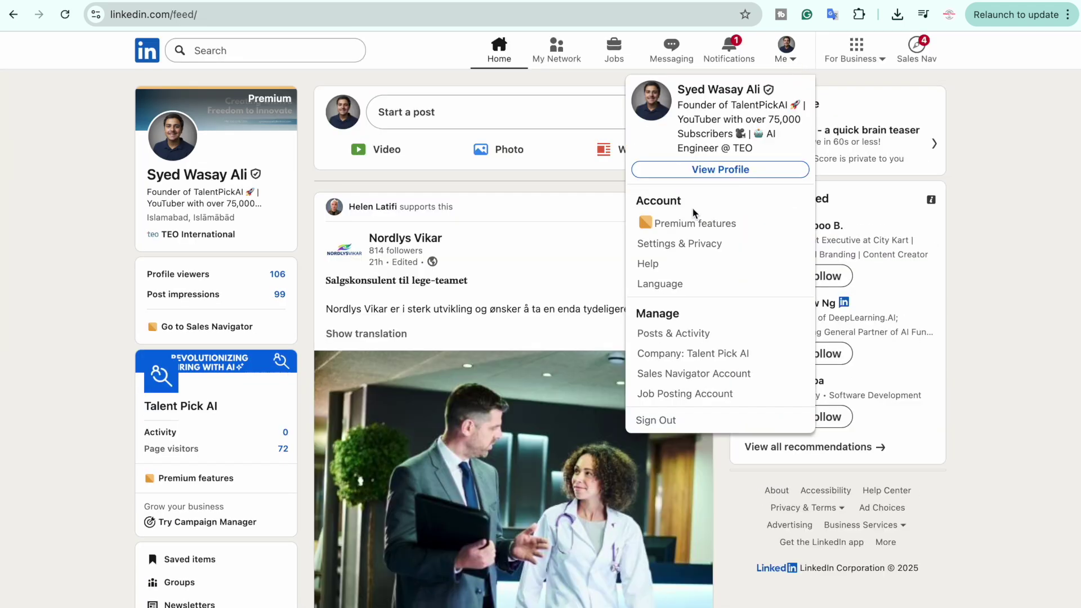
pyautogui.click(689, 227)
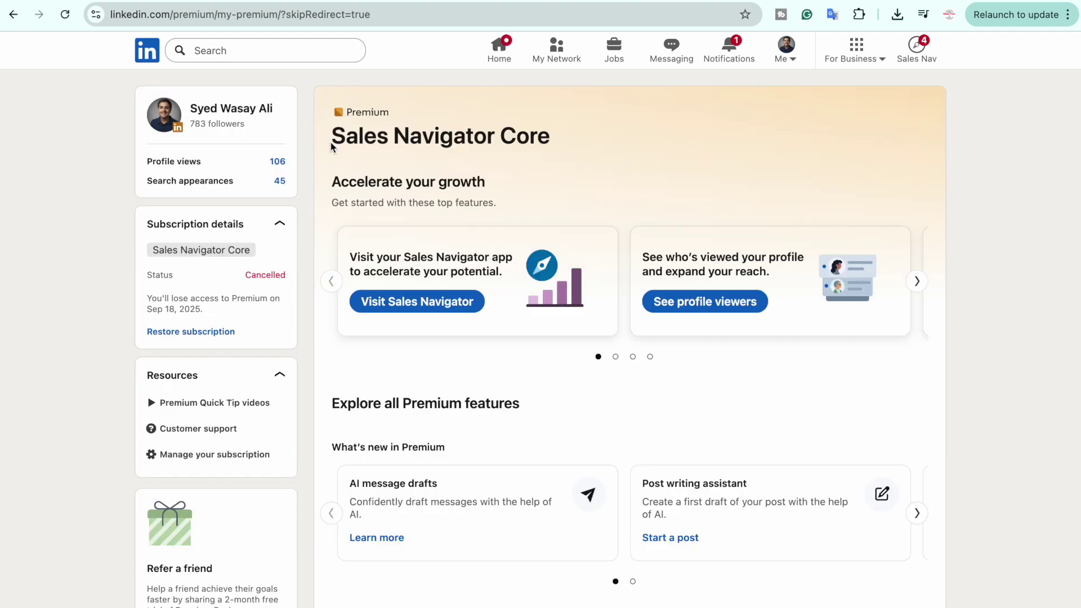
# - Confirm My Premium lists Sales Navigator Core with status Cancelled, access ending Sep 18, 2025
pyautogui.moveTo(332, 138); pyautogui.dragTo(519, 155)
pyautogui.click(565, 151)
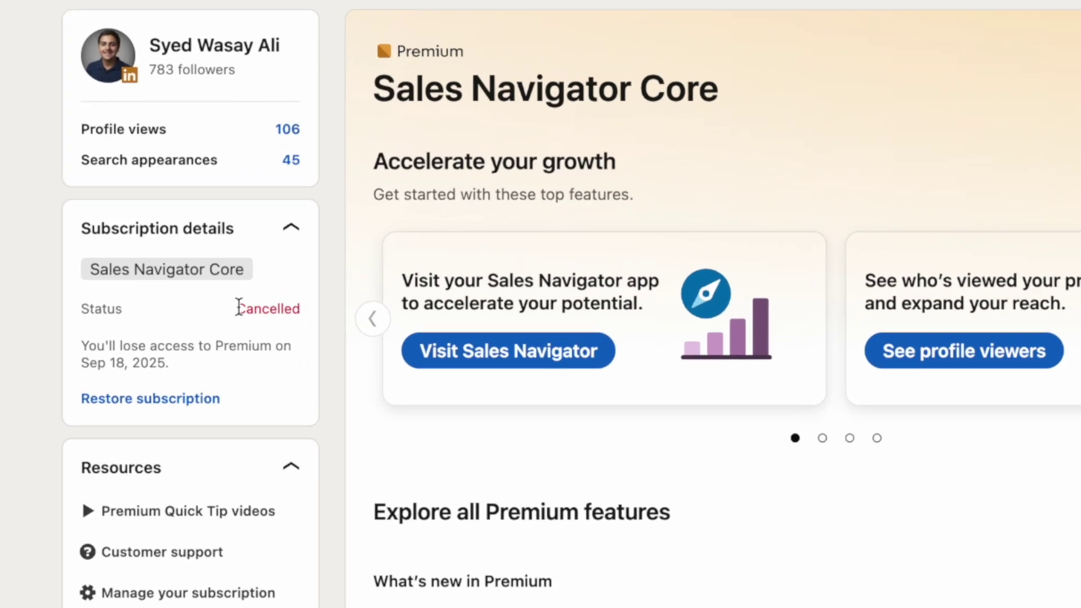
pyautogui.moveTo(246, 273); pyautogui.dragTo(298, 276)
pyautogui.click(312, 222)
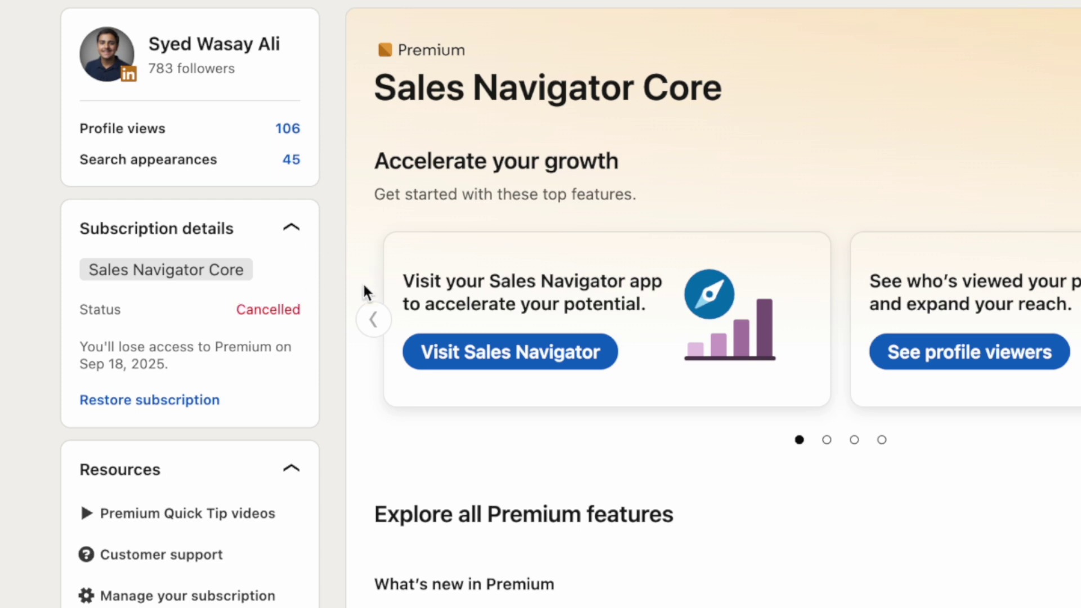